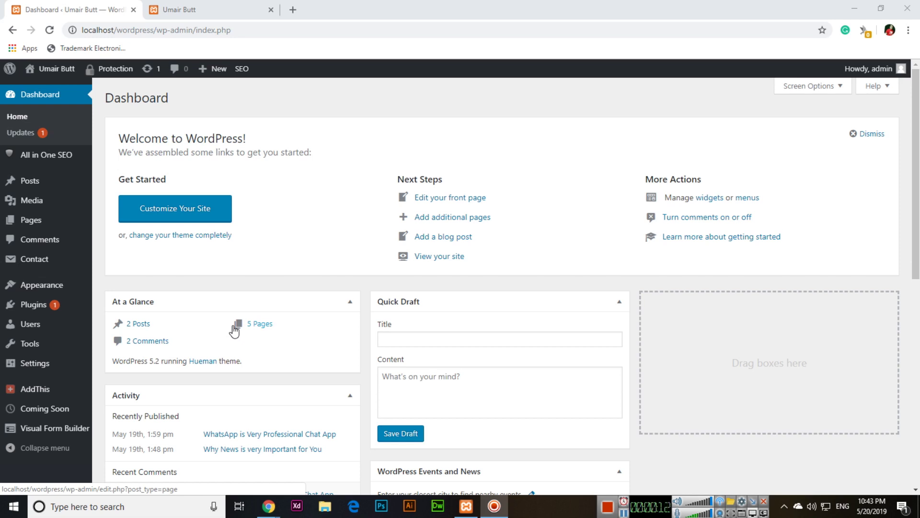
Search the plugin directory for 'wp quiz' from Plugins > Add New.
{"action": "mouse_move", "coordinate": [36, 305]}
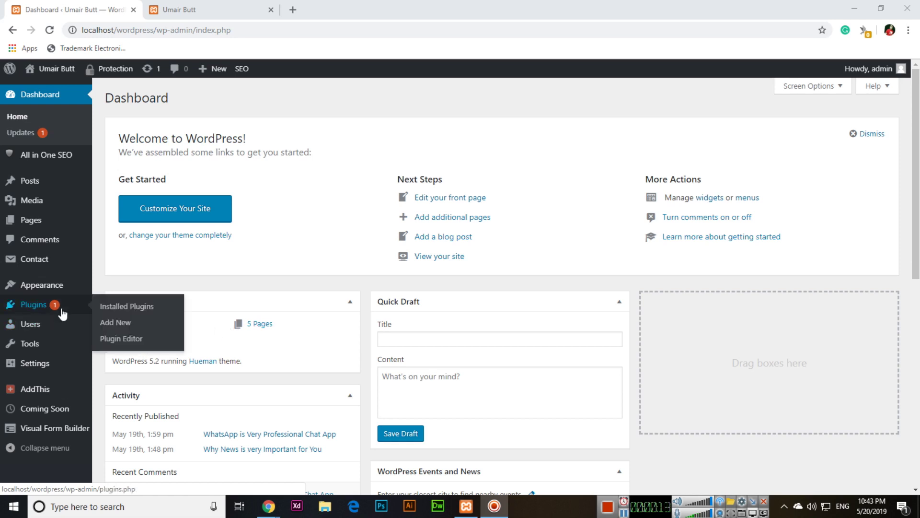
{"action": "left_click", "coordinate": [113, 327]}
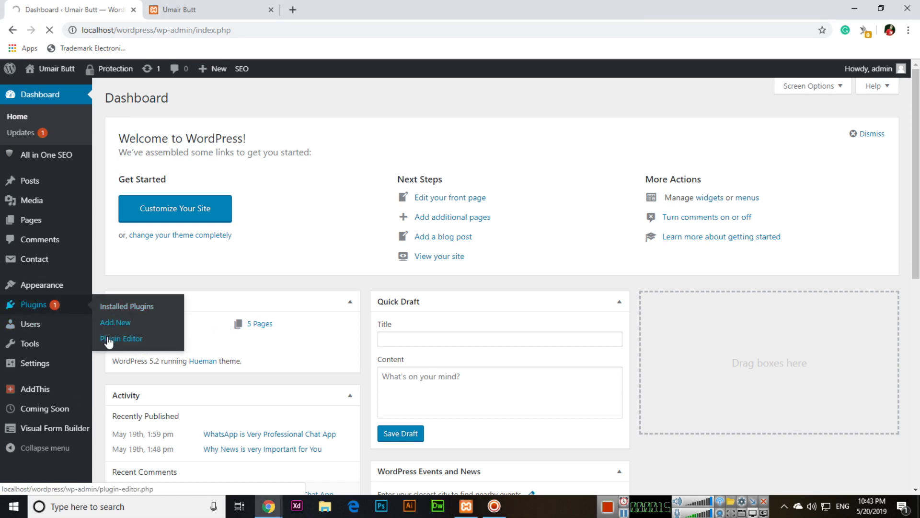
{"action": "type", "text": "qp"}
{"action": "key", "text": "BackSpace"}
{"action": "key", "text": "BackSpace"}
{"action": "key", "text": "BackSpace"}
{"action": "type", "text": "wp quiz"}
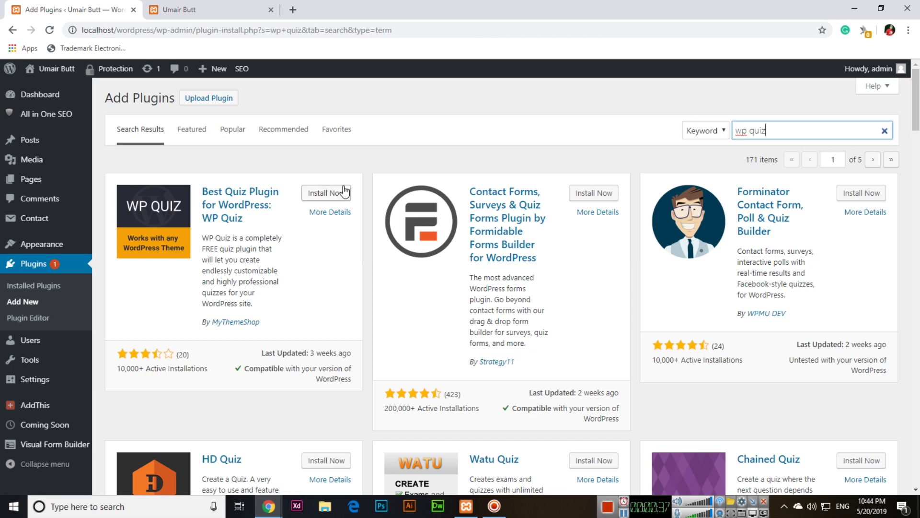
Install the WP Quiz plugin from its search result card and activate it.
{"action": "left_click", "coordinate": [326, 193]}
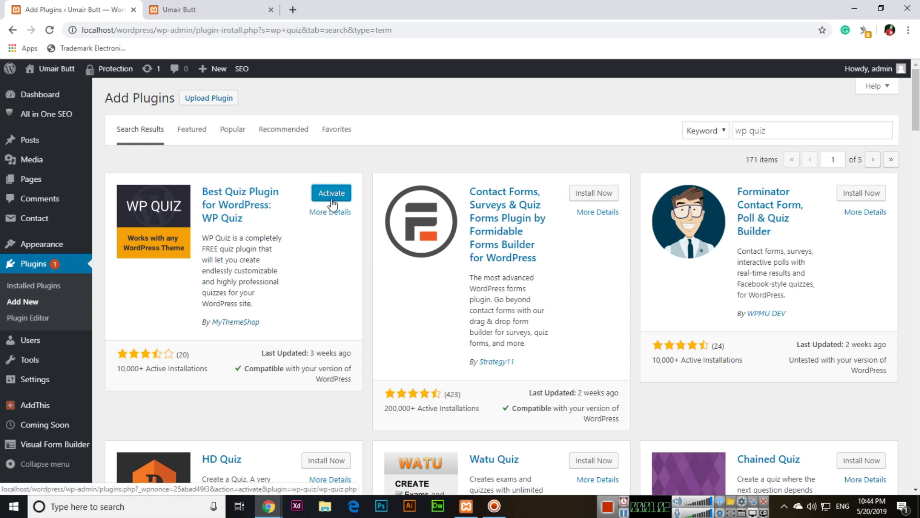
{"action": "left_click", "coordinate": [332, 203]}
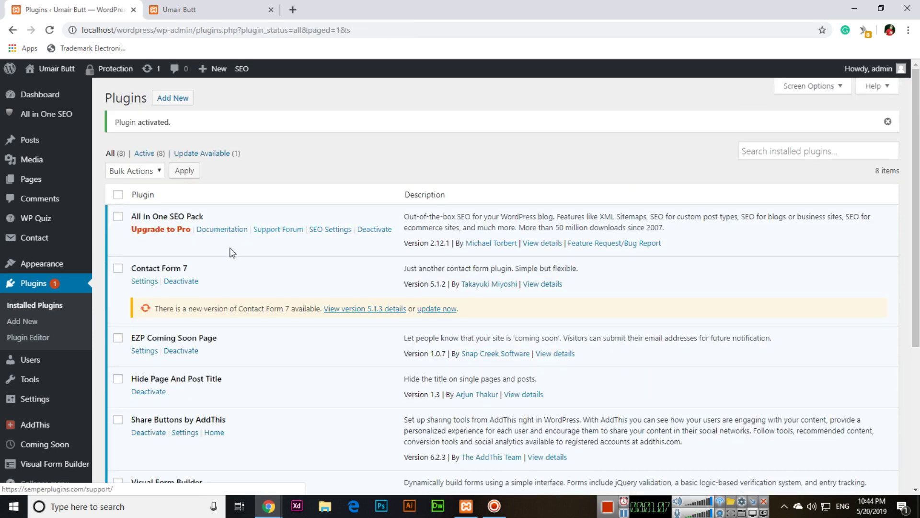
Go to WP Quiz's All Quizzes list and start a new quiz to see the Trivia, Personality and Flip types.
{"action": "mouse_move", "coordinate": [55, 234]}
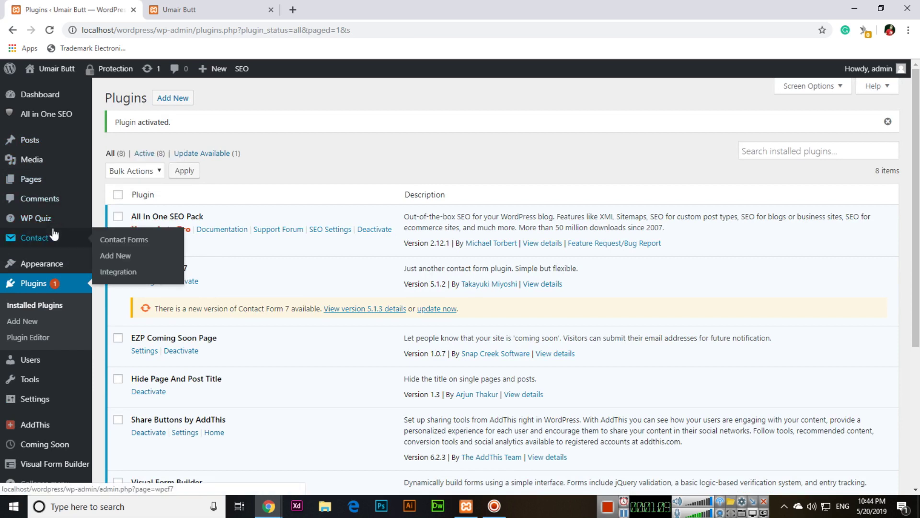
{"action": "left_click", "coordinate": [111, 222]}
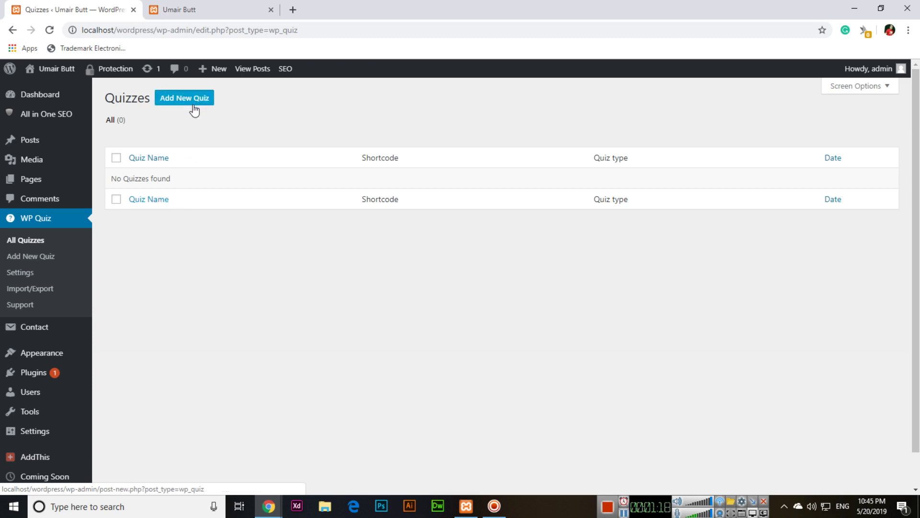
{"action": "left_click", "coordinate": [42, 259]}
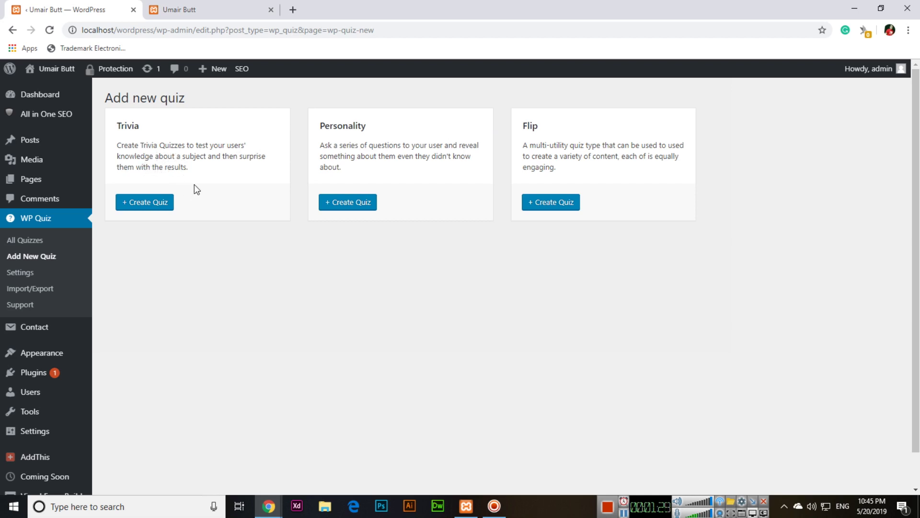
Create a Trivia quiz titled 'My First Quiz'.
{"action": "left_click", "coordinate": [156, 203]}
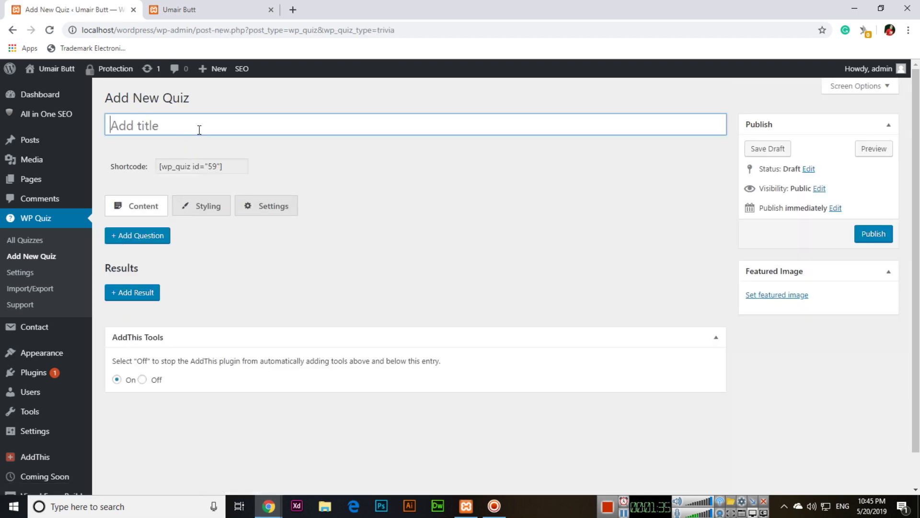
{"action": "type", "text": "My Ne"}
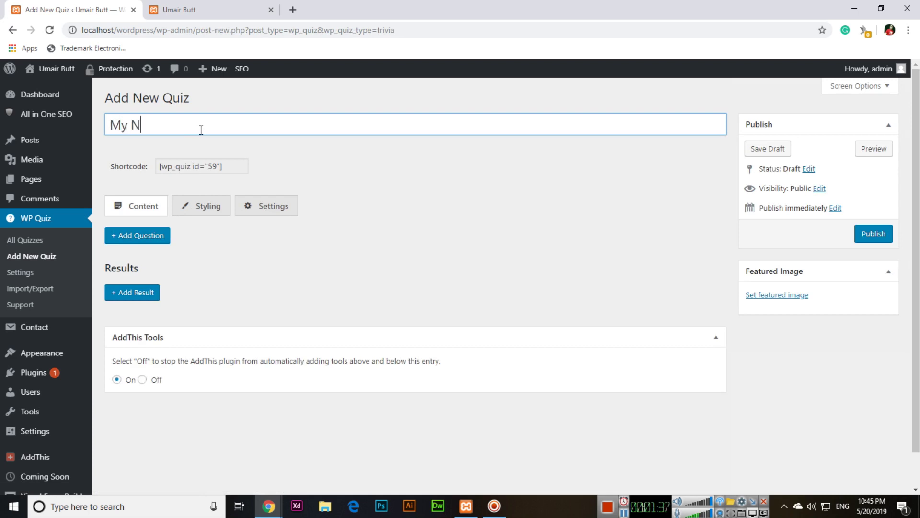
{"action": "key", "text": "BackSpace"}
{"action": "key", "text": "BackSpace"}
{"action": "type", "text": "First Quiz"}
{"action": "scroll", "coordinate": [201, 130], "scroll_direction": "down", "scroll_amount": 2}
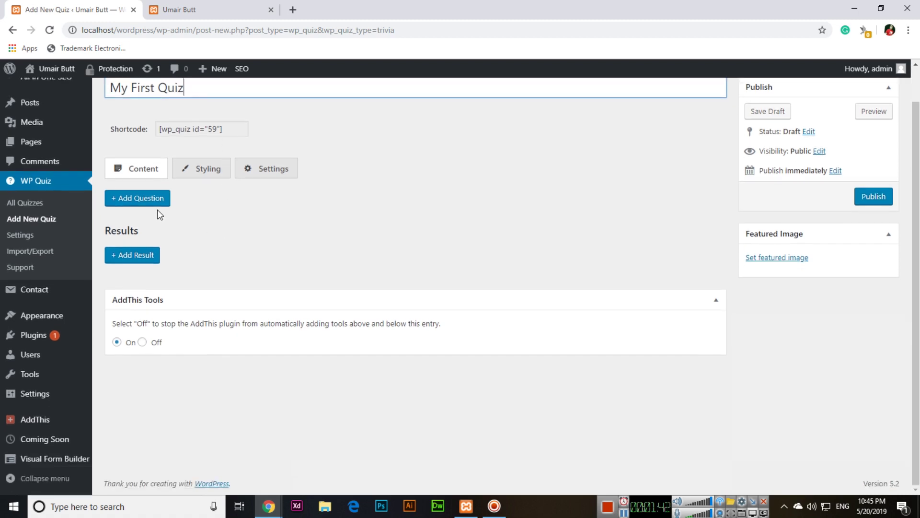
Add the question 'Which Device we use for Recording?' with an explanation about the recording device.
{"action": "left_click", "coordinate": [157, 201]}
{"action": "scroll", "coordinate": [232, 244], "scroll_direction": "down", "scroll_amount": 8}
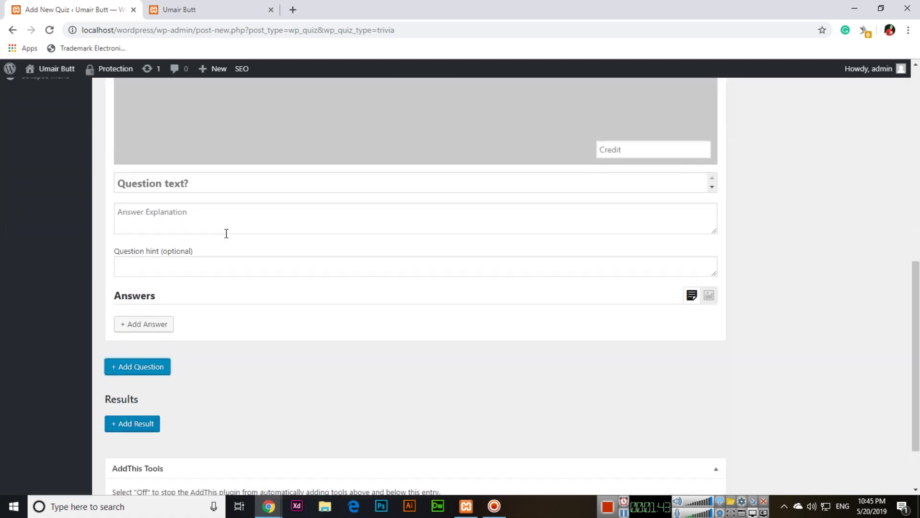
{"action": "left_click", "coordinate": [222, 182]}
{"action": "type", "text": "Which Device we use for Recording?"}
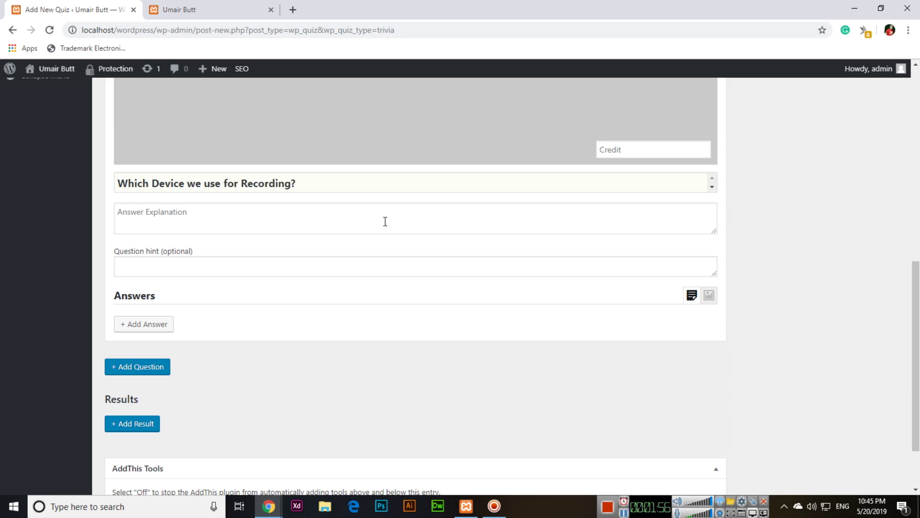
{"action": "left_click", "coordinate": [385, 221]}
{"action": "type", "text": "the name of the device w"}
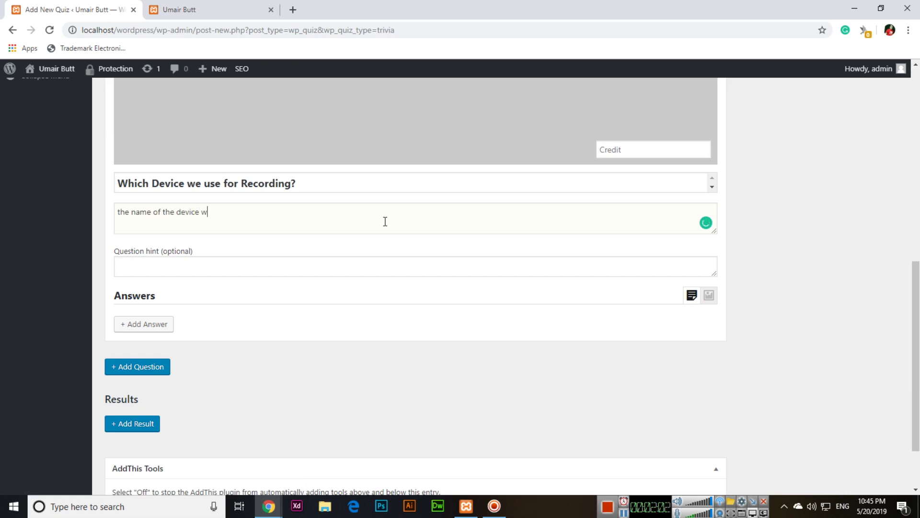
{"action": "type", "text": "hich we use for recording"}
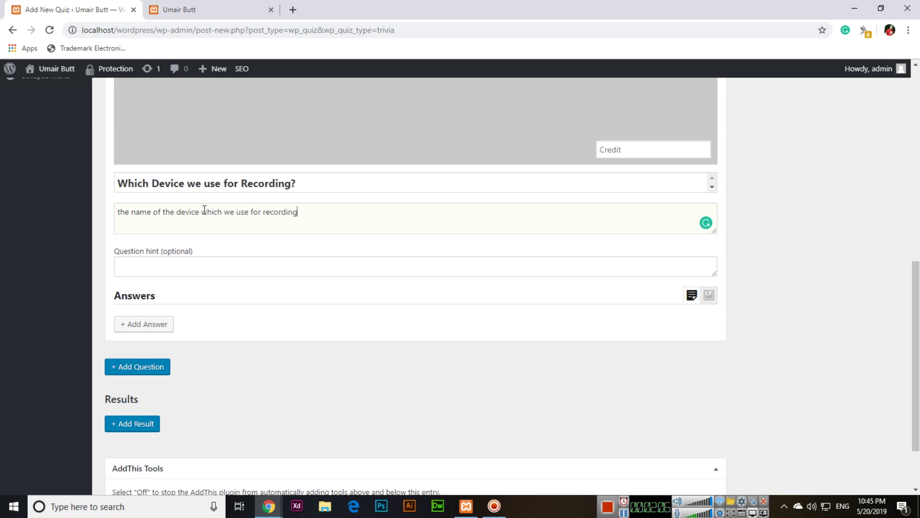
{"action": "scroll", "coordinate": [218, 241], "scroll_direction": "down", "scroll_amount": 2}
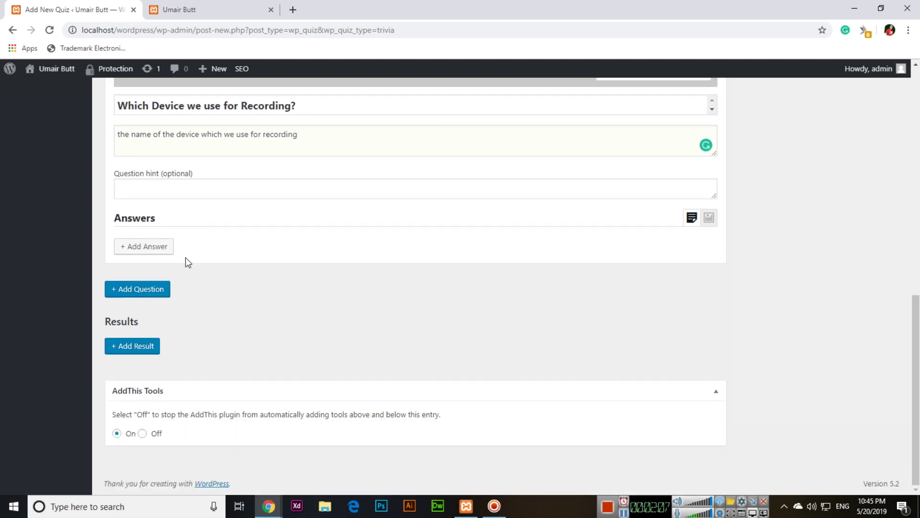
Add answers Mouse and Keyboard to the recording question.
{"action": "left_click", "coordinate": [167, 251]}
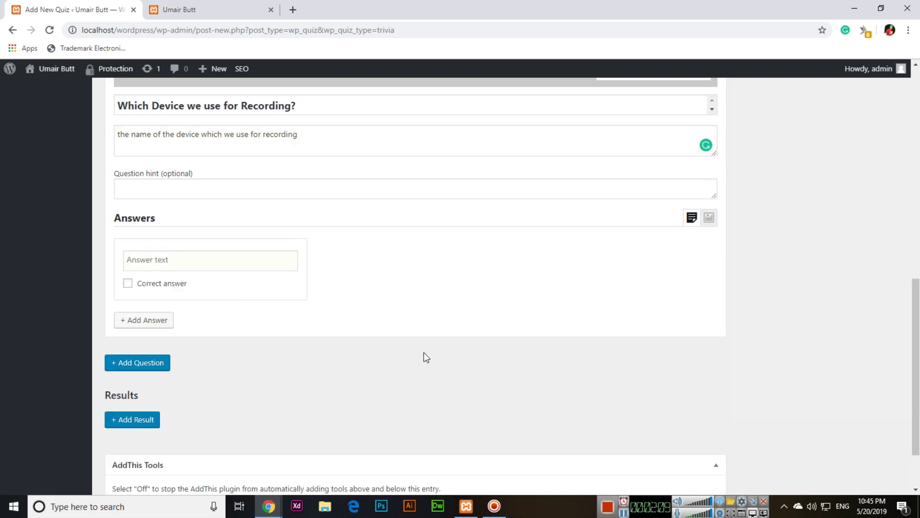
{"action": "type", "text": "Mouse"}
{"action": "left_click", "coordinate": [164, 320]}
{"action": "left_click", "coordinate": [366, 259]}
{"action": "type", "text": "Keyboard"}
Add answers Mic and Speaker, and mark Mic as the correct answer.
{"action": "left_click", "coordinate": [157, 324]}
{"action": "left_click", "coordinate": [592, 260]}
{"action": "type", "text": "Mic"}
{"action": "left_click", "coordinate": [159, 326]}
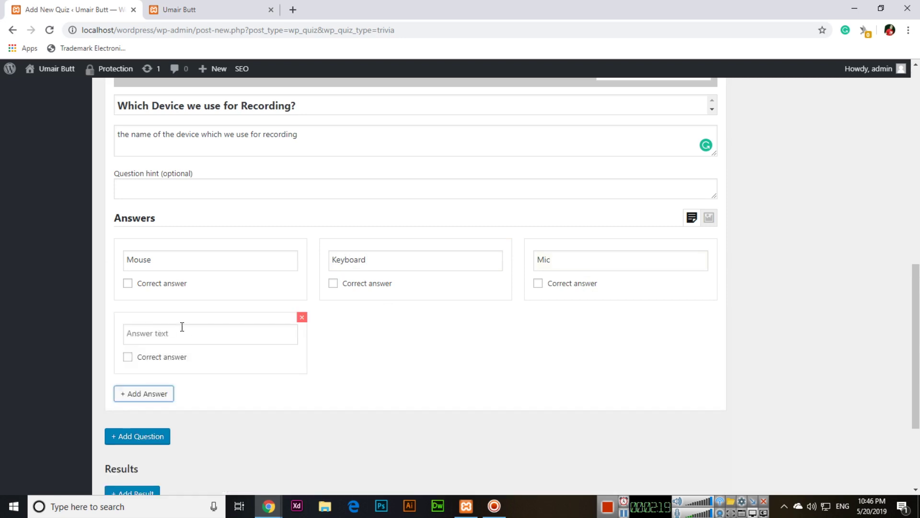
{"action": "left_click", "coordinate": [181, 331]}
{"action": "type", "text": "Speaker"}
{"action": "left_click", "coordinate": [538, 284]}
{"action": "scroll", "coordinate": [367, 396], "scroll_direction": "down", "scroll_amount": 2}
Add a second question, 'Which Device we use for Typing?', with an explanation about the typing device.
{"action": "left_click", "coordinate": [168, 322]}
{"action": "scroll", "coordinate": [199, 390], "scroll_direction": "down", "scroll_amount": 6}
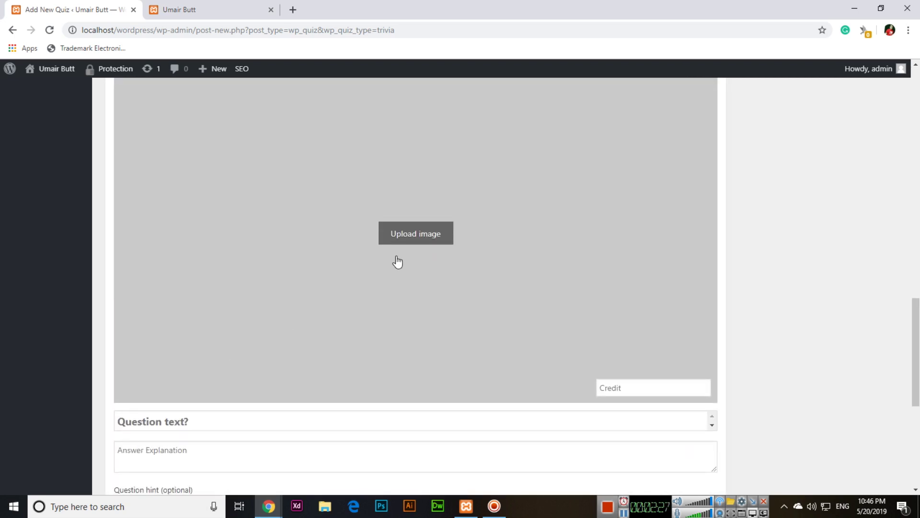
{"action": "scroll", "coordinate": [398, 262], "scroll_direction": "down", "scroll_amount": 3}
{"action": "left_click", "coordinate": [200, 258]}
{"action": "type", "text": "Which Dev"}
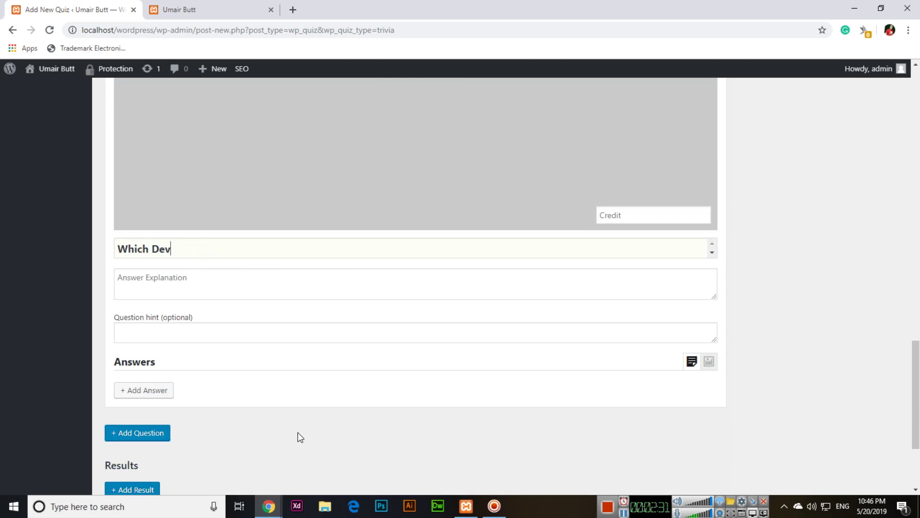
{"action": "type", "text": "ice we use for Typing?"}
{"action": "key", "text": "Tab"}
{"action": "type", "text": "the name of the device whech we use for typing"}
{"action": "key", "text": "Tab"}
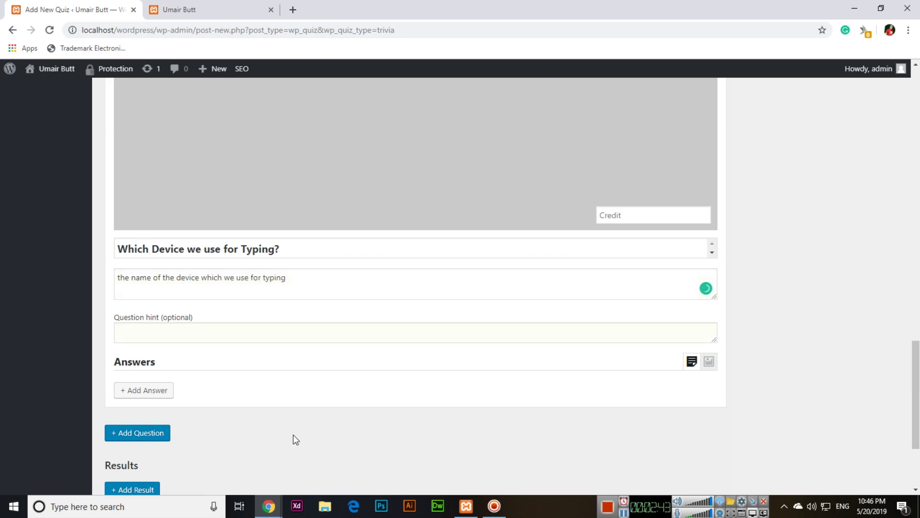
Give the Typing question the answers Mouse, Keyboard and Scanner.
{"action": "scroll", "coordinate": [266, 437], "scroll_direction": "down", "scroll_amount": 1}
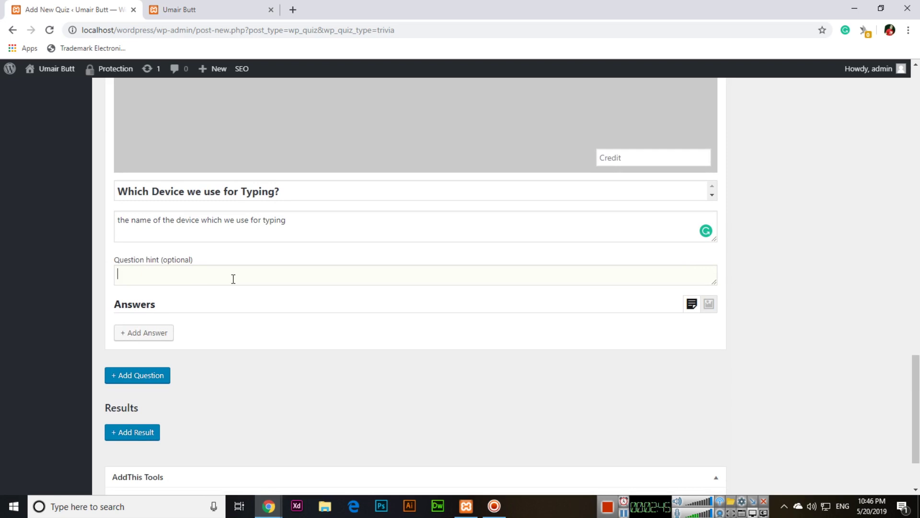
{"action": "scroll", "coordinate": [233, 279], "scroll_direction": "down", "scroll_amount": 1}
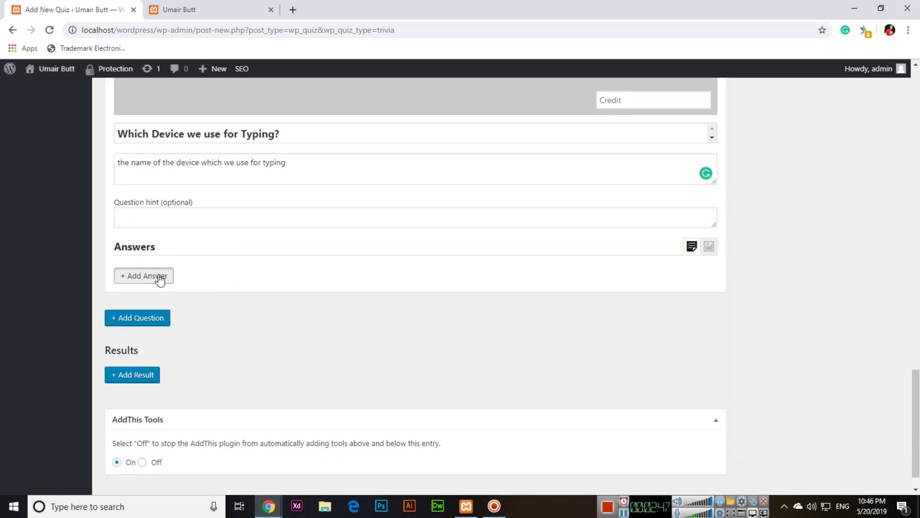
{"action": "left_click", "coordinate": [160, 277]}
{"action": "left_click", "coordinate": [211, 291]}
{"action": "type", "text": "Mouse"}
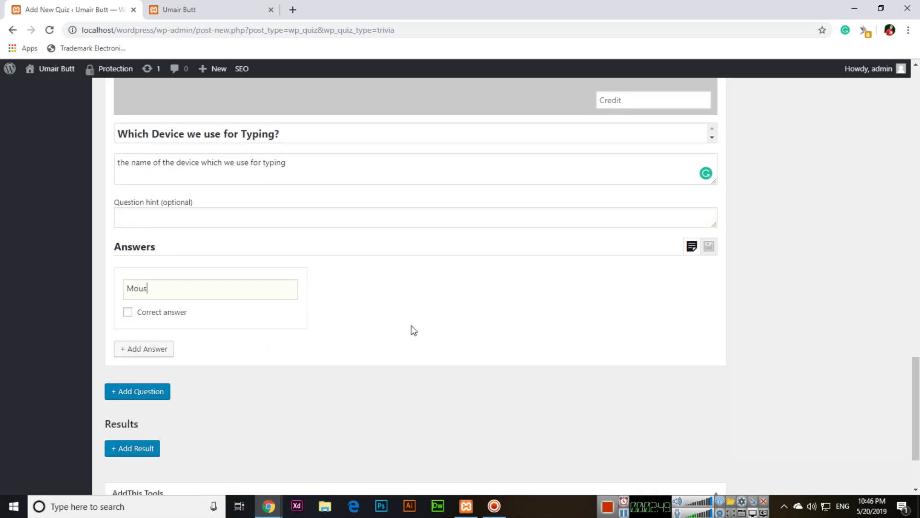
{"action": "left_click", "coordinate": [172, 346]}
{"action": "left_click", "coordinate": [387, 289]}
{"action": "type", "text": "Keyboard"}
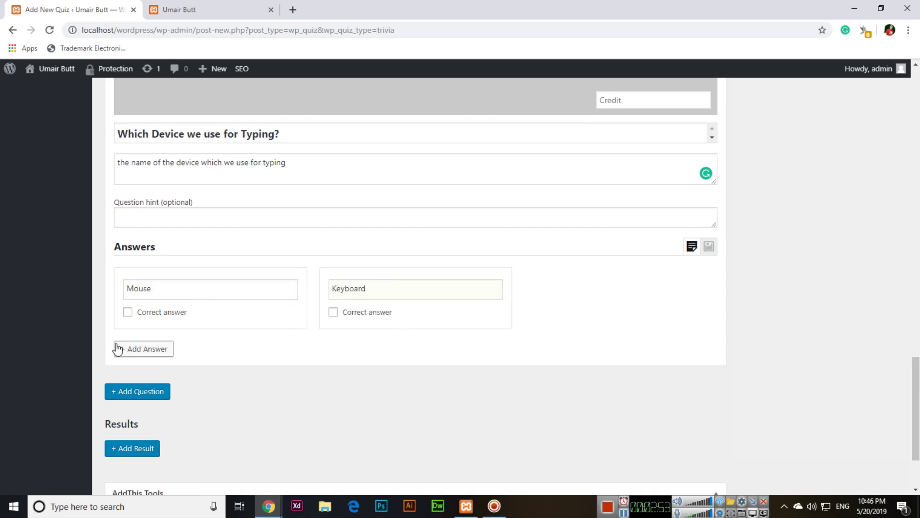
{"action": "left_click", "coordinate": [122, 348]}
{"action": "left_click", "coordinate": [596, 291]}
{"action": "type", "text": "Scanner"}
Add a fourth answer, LCD, and mark Keyboard as correct.
{"action": "left_click", "coordinate": [159, 351]}
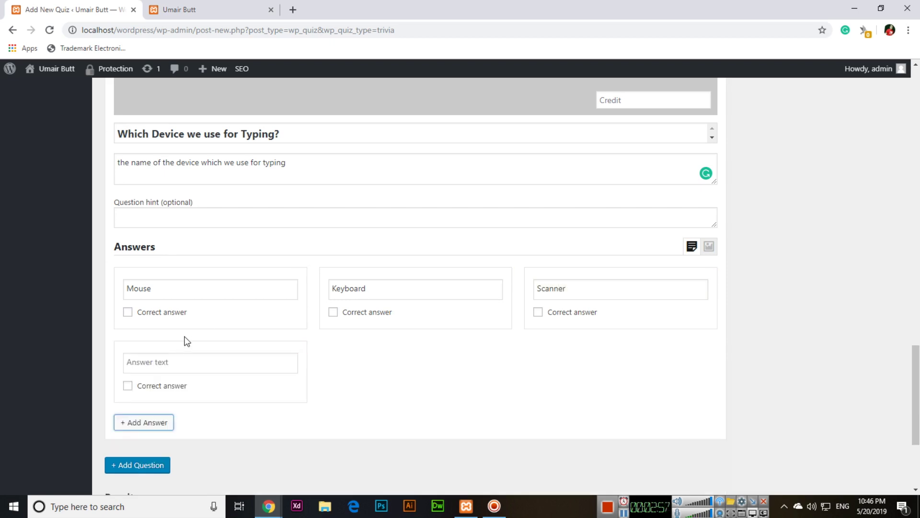
{"action": "type", "text": "LCD"}
{"action": "left_click", "coordinate": [333, 312]}
{"action": "scroll", "coordinate": [404, 325], "scroll_direction": "up", "scroll_amount": 1}
{"action": "scroll", "coordinate": [404, 324], "scroll_direction": "up", "scroll_amount": 12}
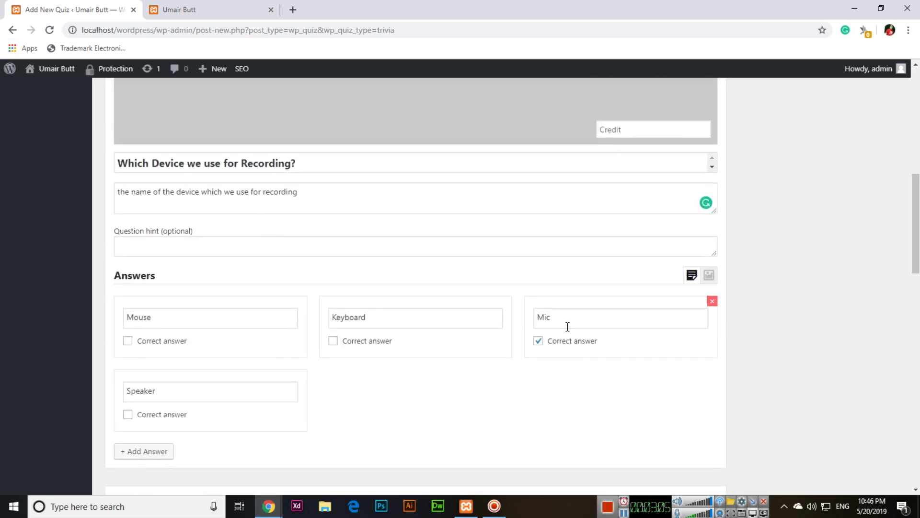
{"action": "scroll", "coordinate": [380, 364], "scroll_direction": "down", "scroll_amount": 12}
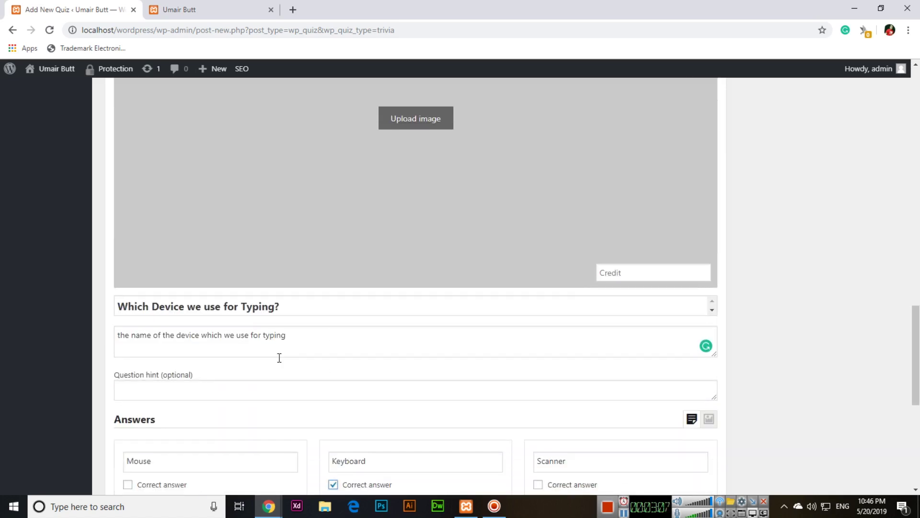
{"action": "scroll", "coordinate": [335, 341], "scroll_direction": "down", "scroll_amount": 2}
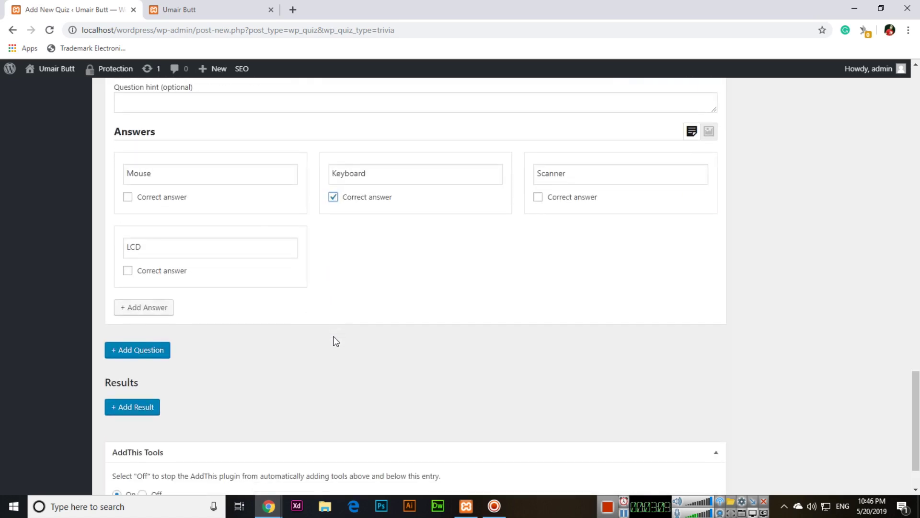
{"action": "scroll", "coordinate": [318, 337], "scroll_direction": "down", "scroll_amount": 1}
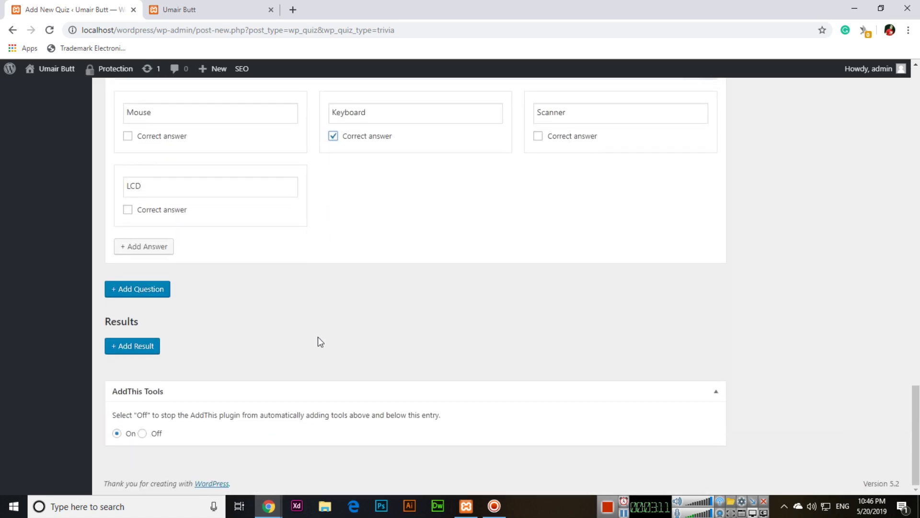
Add a quiz result with a score range of Min 1 to Max 2.
{"action": "left_click", "coordinate": [152, 348]}
{"action": "scroll", "coordinate": [201, 335], "scroll_direction": "down", "scroll_amount": 1}
{"action": "scroll", "coordinate": [245, 326], "scroll_direction": "down", "scroll_amount": 8}
{"action": "left_click", "coordinate": [192, 244]}
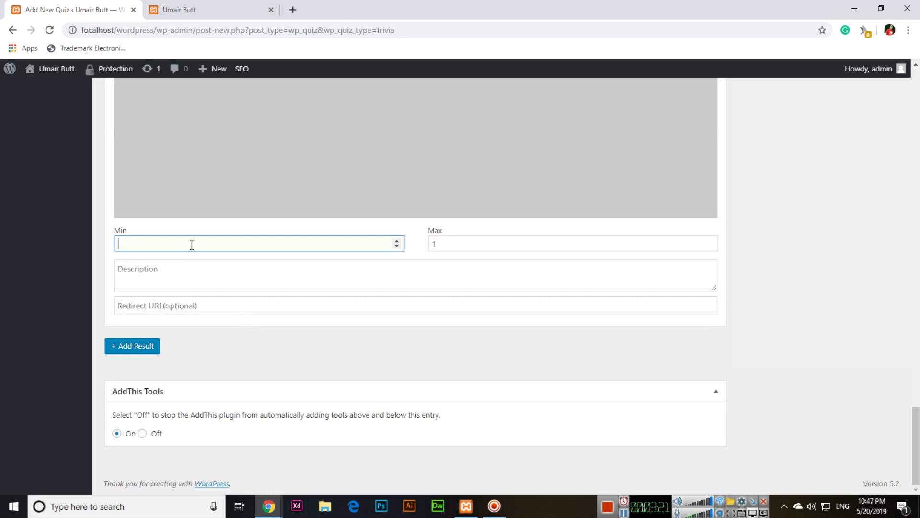
{"action": "key", "text": "Tab"}
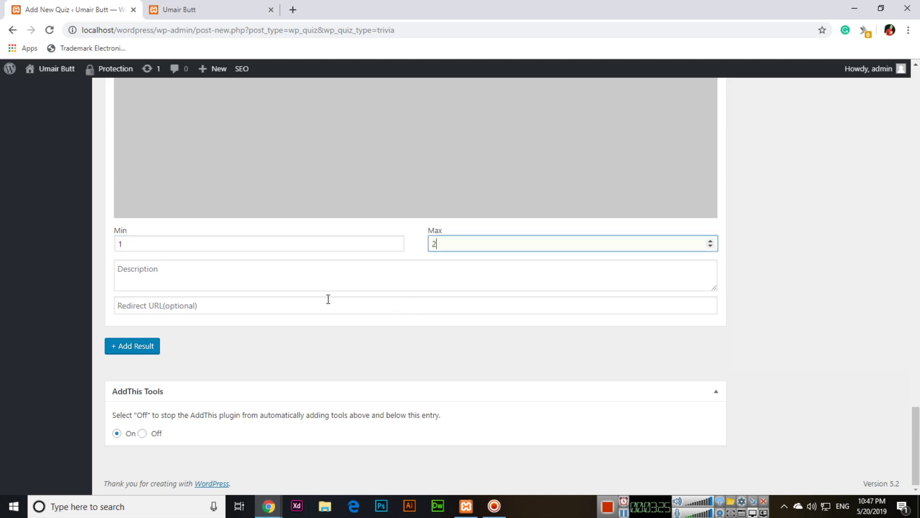
{"action": "scroll", "coordinate": [759, 318], "scroll_direction": "up", "scroll_amount": 20}
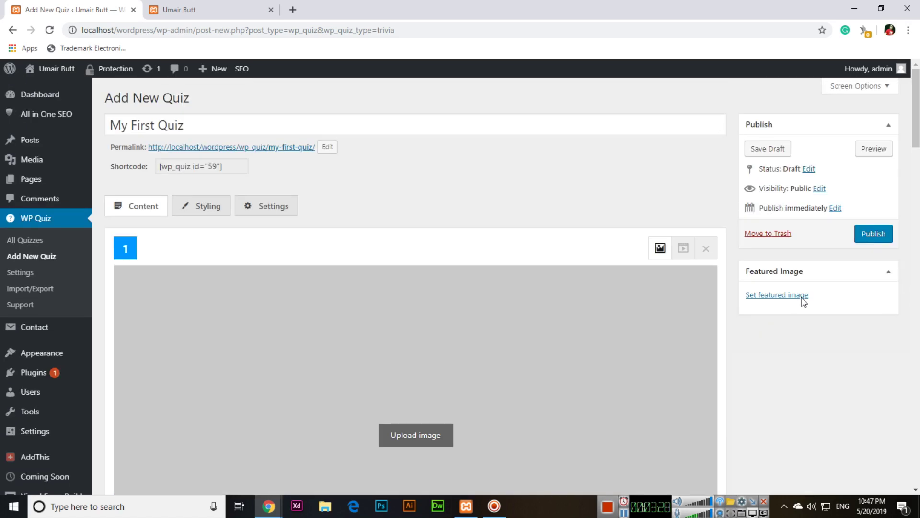
Publish the quiz, copy its [wp_quiz id="59"] shortcode, and start a new page.
{"action": "left_click", "coordinate": [874, 234]}
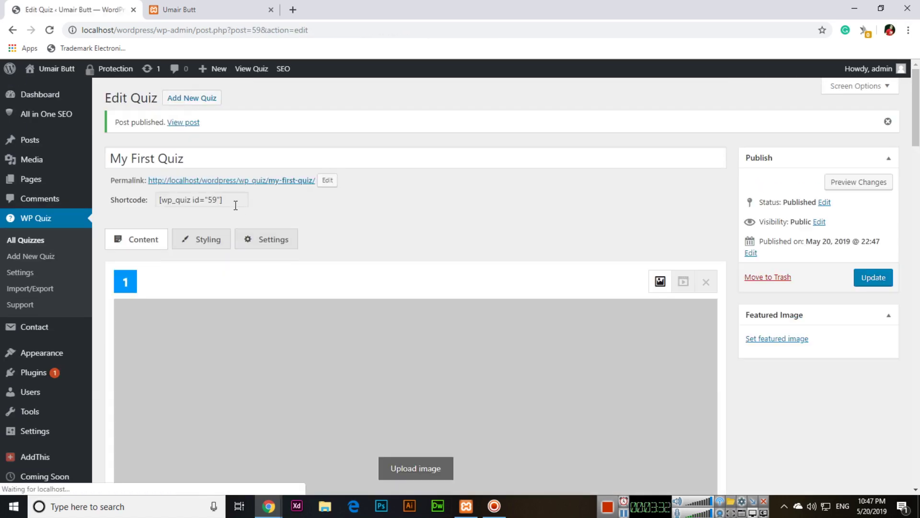
{"action": "left_click", "coordinate": [231, 200]}
{"action": "key", "text": "ctrl+c"}
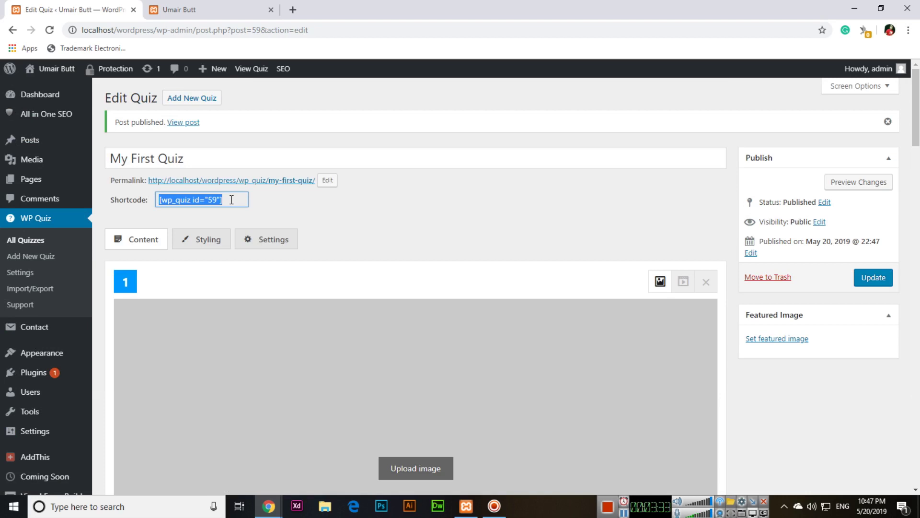
{"action": "mouse_move", "coordinate": [45, 187]}
{"action": "left_click", "coordinate": [112, 194]}
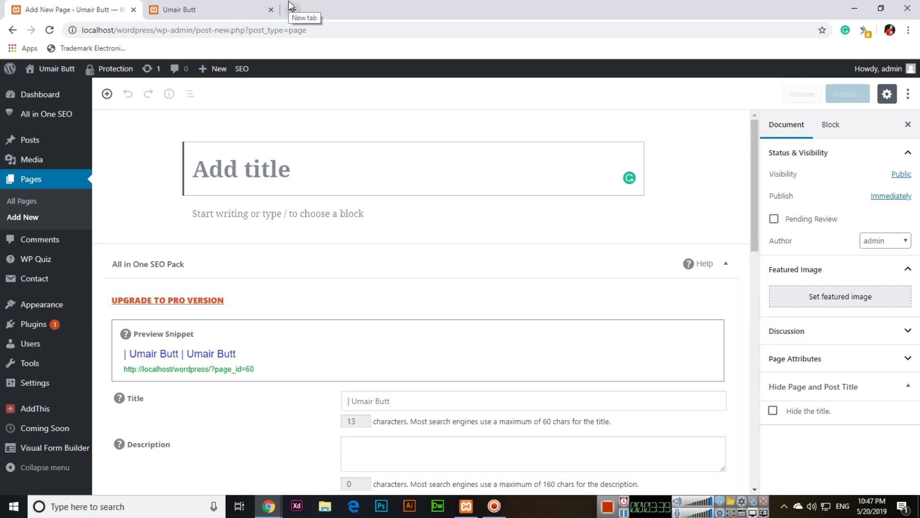
Title the page 'My First Quiz is Here', paste [wp_quiz id="59"] into a Shortcode block, and publish.
{"action": "type", "text": "My First Qui"}
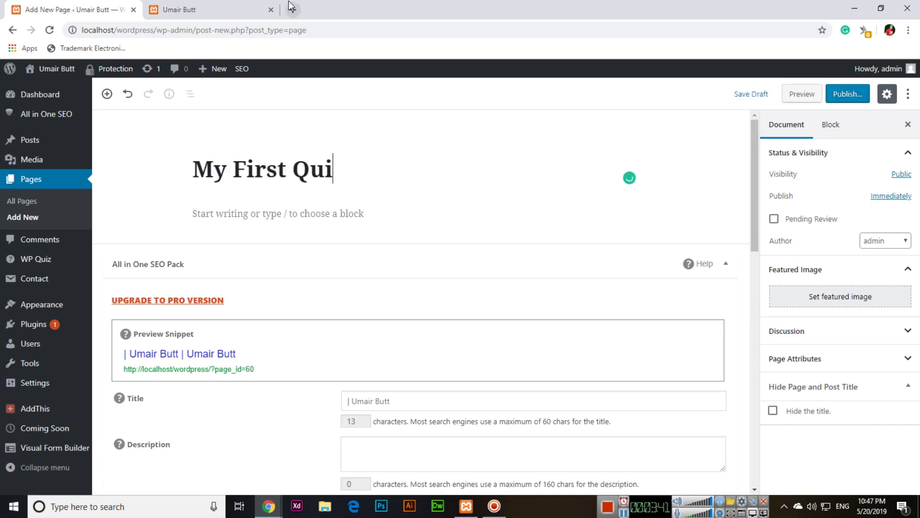
{"action": "type", "text": "z is Here"}
{"action": "left_click", "coordinate": [240, 212]}
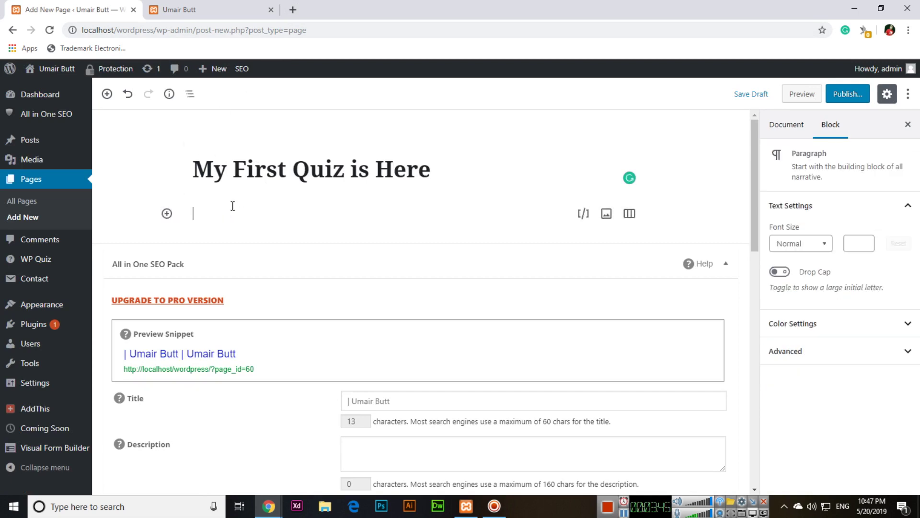
{"action": "left_click", "coordinate": [167, 214]}
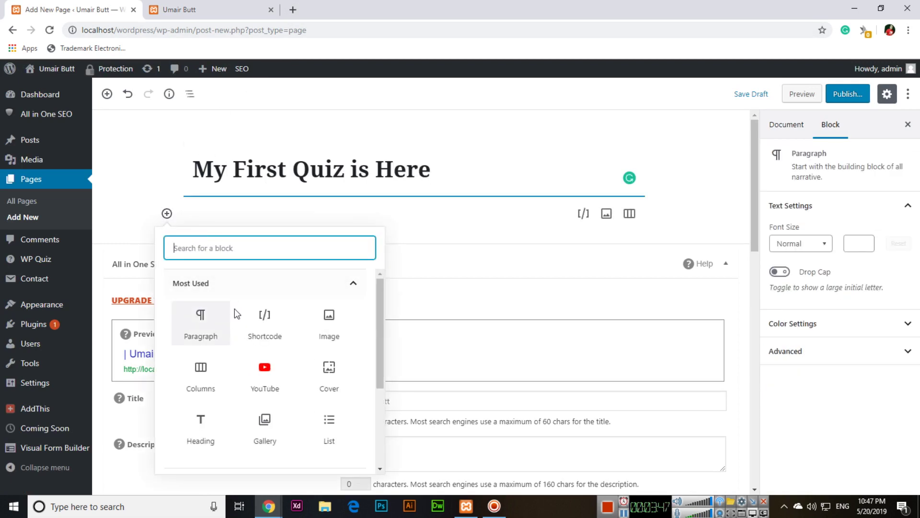
{"action": "left_click", "coordinate": [265, 324]}
{"action": "key", "text": "ctrl+v"}
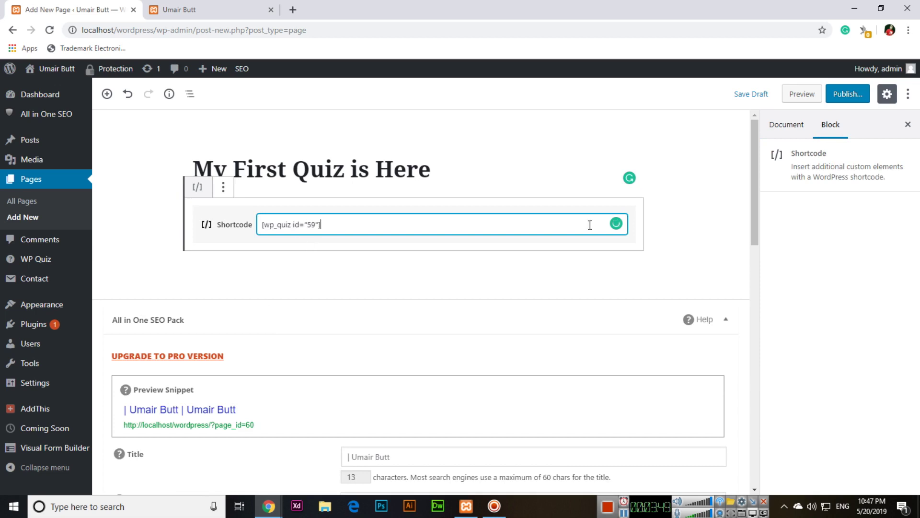
{"action": "left_click", "coordinate": [700, 236]}
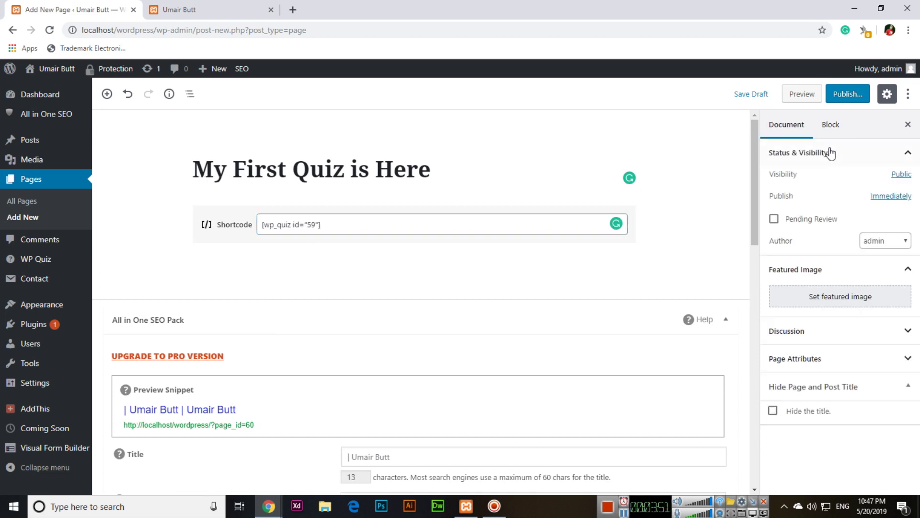
{"action": "left_click", "coordinate": [850, 96]}
{"action": "left_click", "coordinate": [846, 96]}
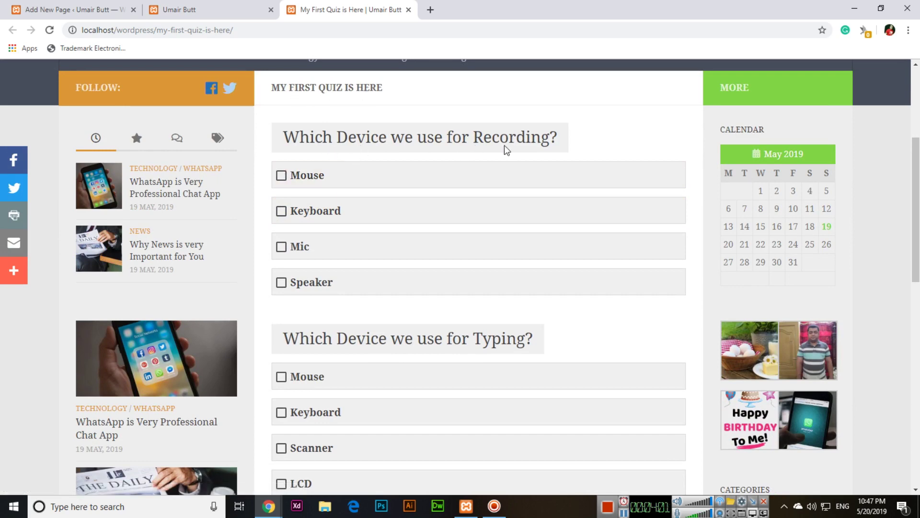
On the live quiz page, answer Mic and Keyboard to score 2 out of 2.
{"action": "scroll", "coordinate": [373, 266], "scroll_direction": "down", "scroll_amount": 3}
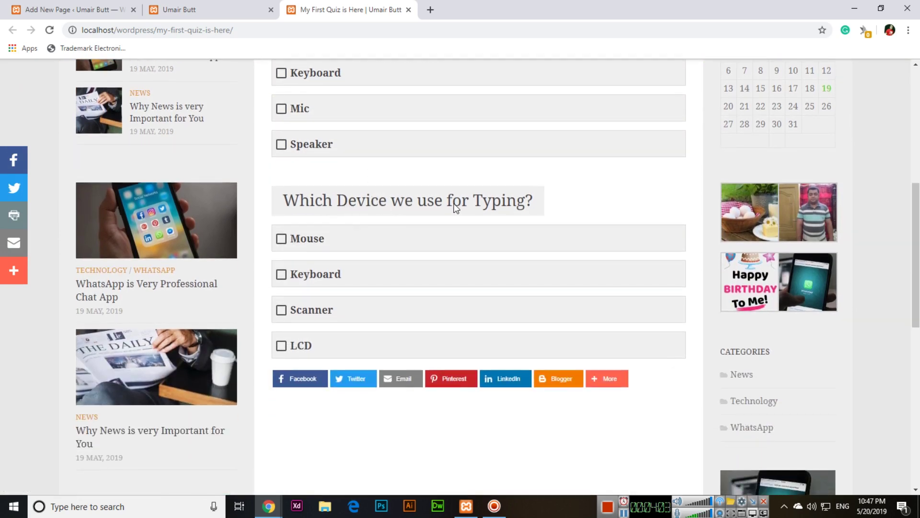
{"action": "scroll", "coordinate": [470, 257], "scroll_direction": "down", "scroll_amount": 4}
{"action": "scroll", "coordinate": [472, 258], "scroll_direction": "up", "scroll_amount": 7}
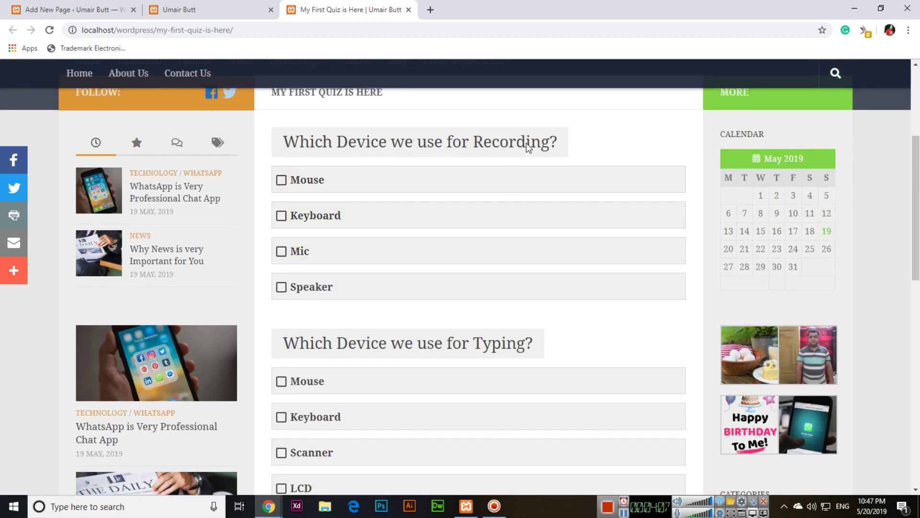
{"action": "left_click", "coordinate": [376, 258]}
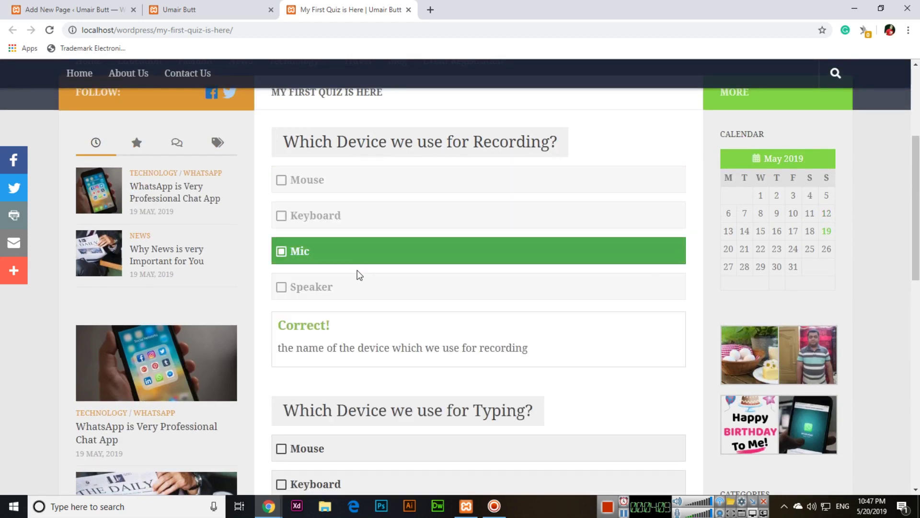
{"action": "scroll", "coordinate": [356, 330], "scroll_direction": "down", "scroll_amount": 4}
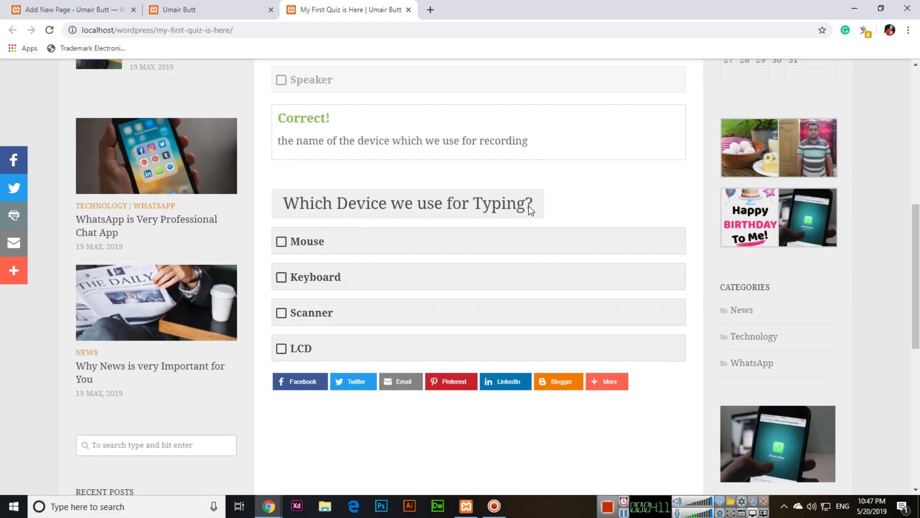
{"action": "left_click", "coordinate": [364, 279]}
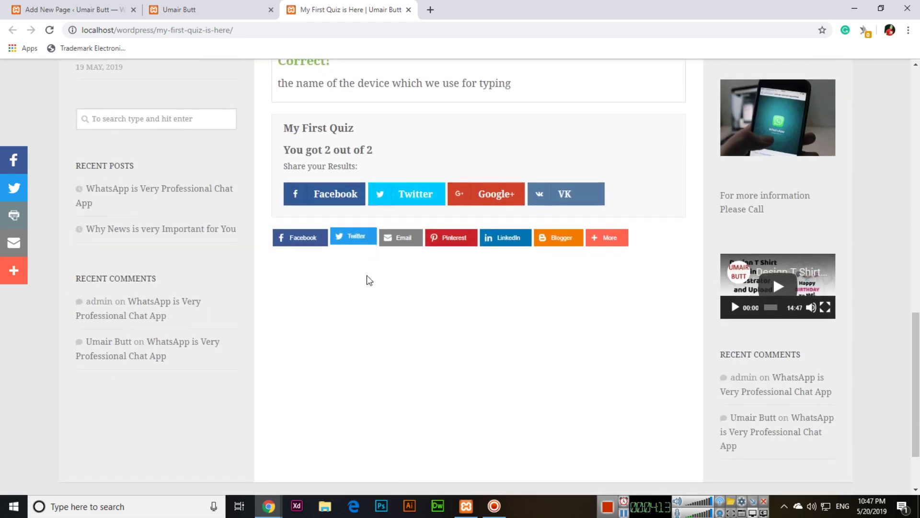
{"action": "scroll", "coordinate": [303, 247], "scroll_direction": "up", "scroll_amount": 4}
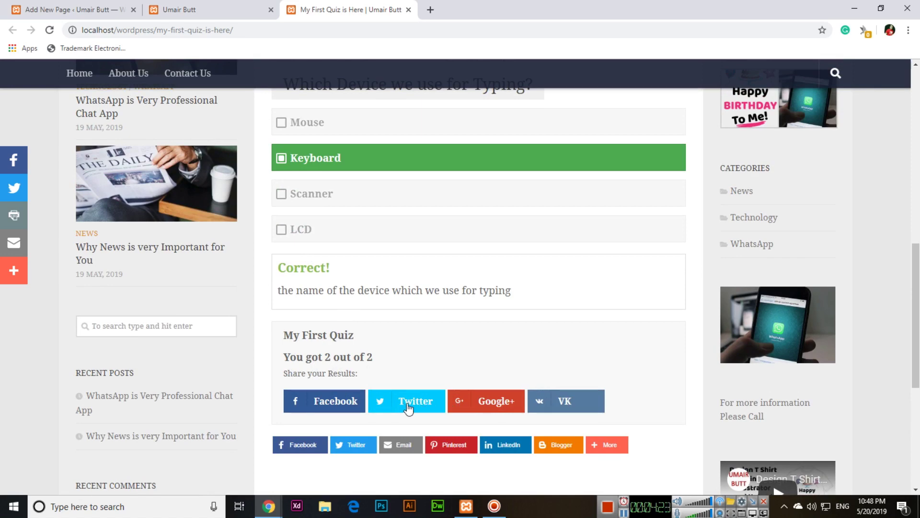
{"action": "scroll", "coordinate": [400, 332], "scroll_direction": "up", "scroll_amount": 10}
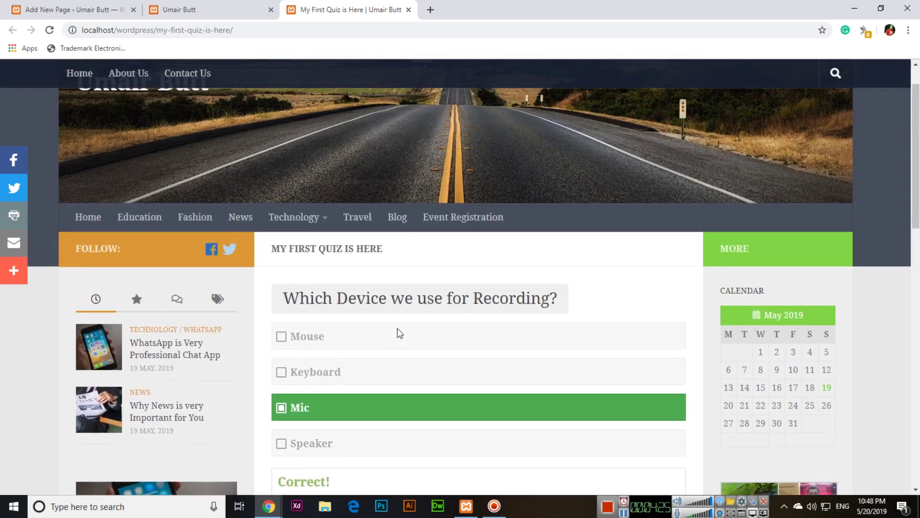
{"action": "scroll", "coordinate": [400, 336], "scroll_direction": "up", "scroll_amount": 1}
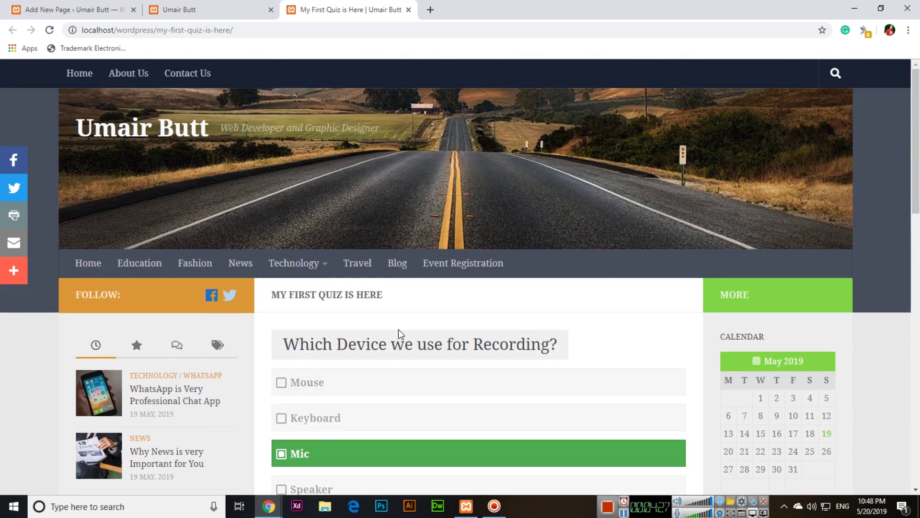
{"action": "scroll", "coordinate": [400, 336], "scroll_direction": "down", "scroll_amount": 2}
{"action": "scroll", "coordinate": [398, 329], "scroll_direction": "down", "scroll_amount": 2}
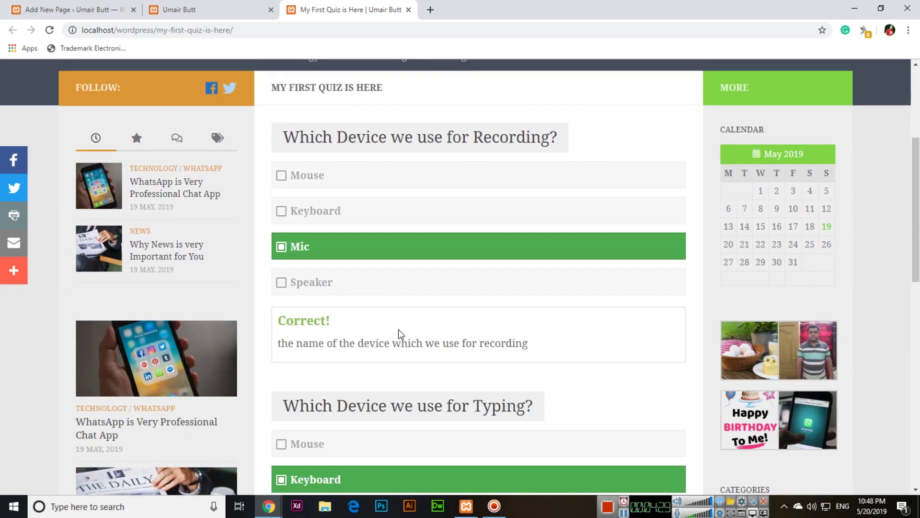